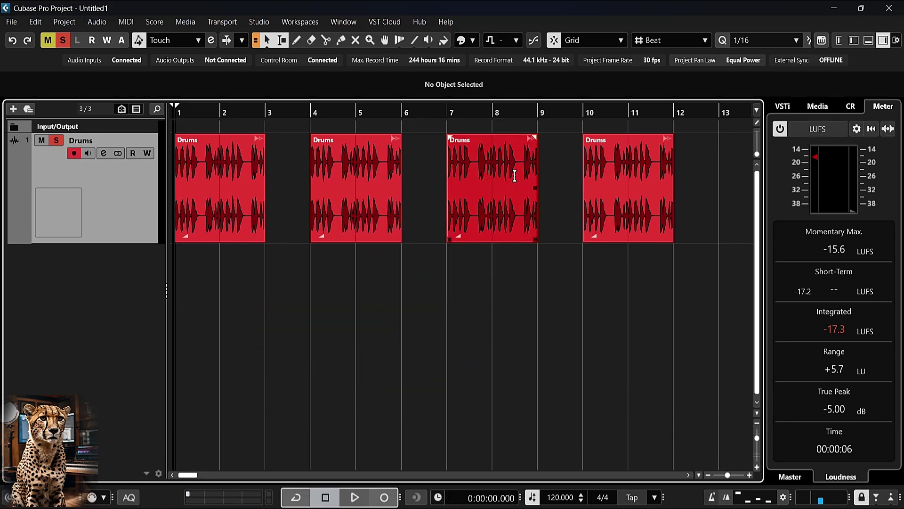
Apply a Fade Out process to the range 8.1.1.0–8.3.1.0 of the third Drums event, choosing New Version for the shared clip.
{"action": "left_click_drag", "start_coordinate": [516, 160], "coordinate": [497, 164]}
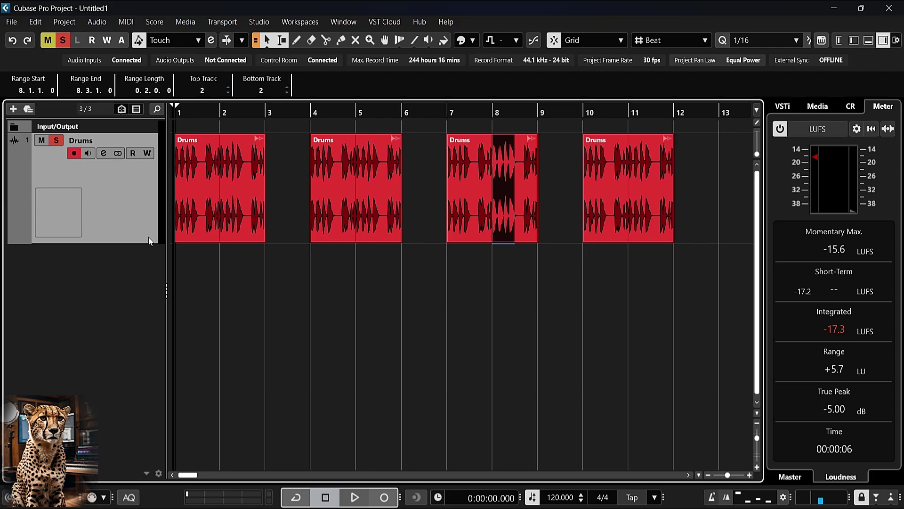
{"action": "right_click", "coordinate": [506, 163]}
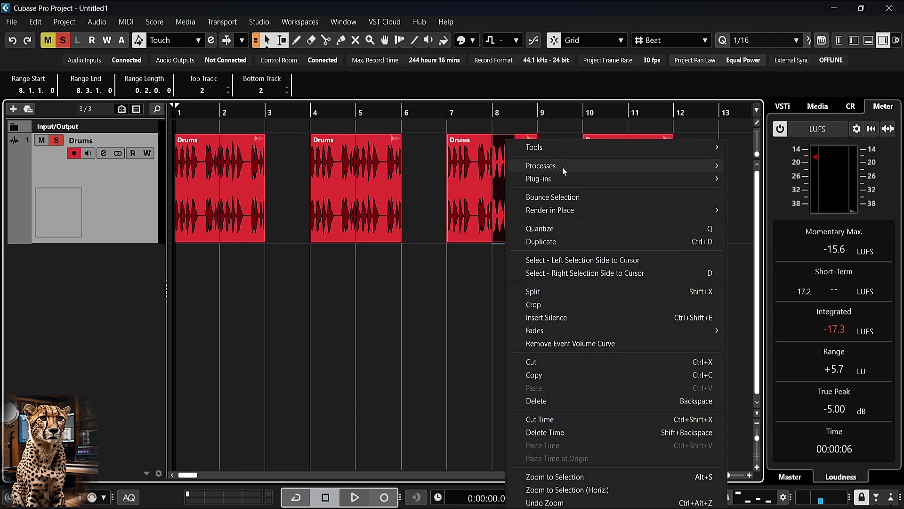
{"action": "mouse_move", "coordinate": [564, 166]}
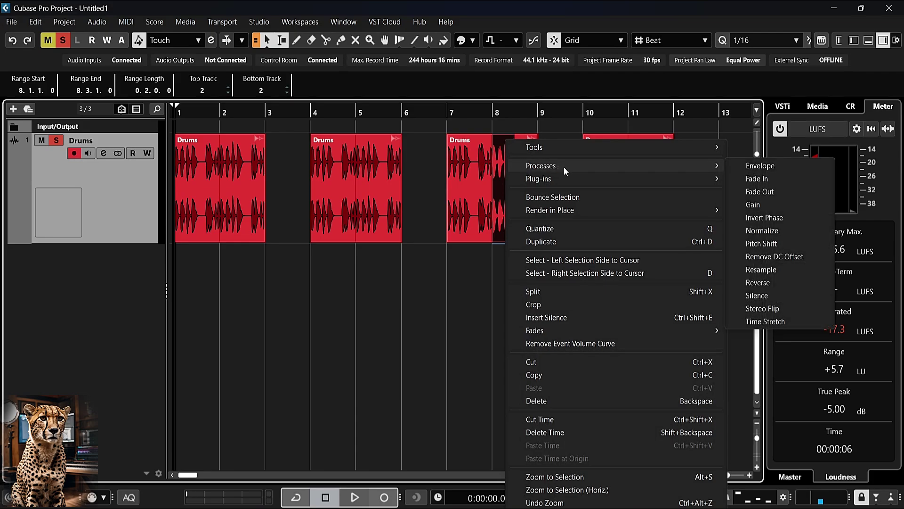
{"action": "left_click", "coordinate": [786, 190]}
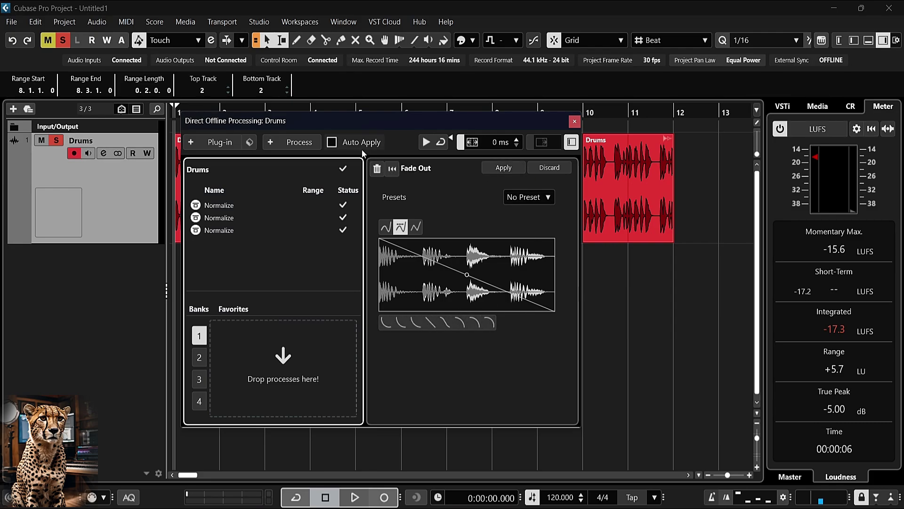
{"action": "left_click", "coordinate": [494, 170]}
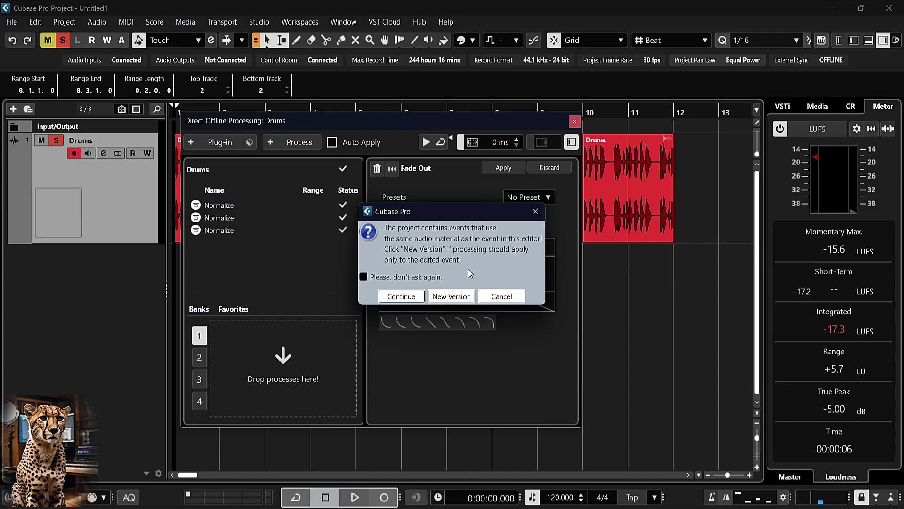
{"action": "left_click", "coordinate": [455, 299]}
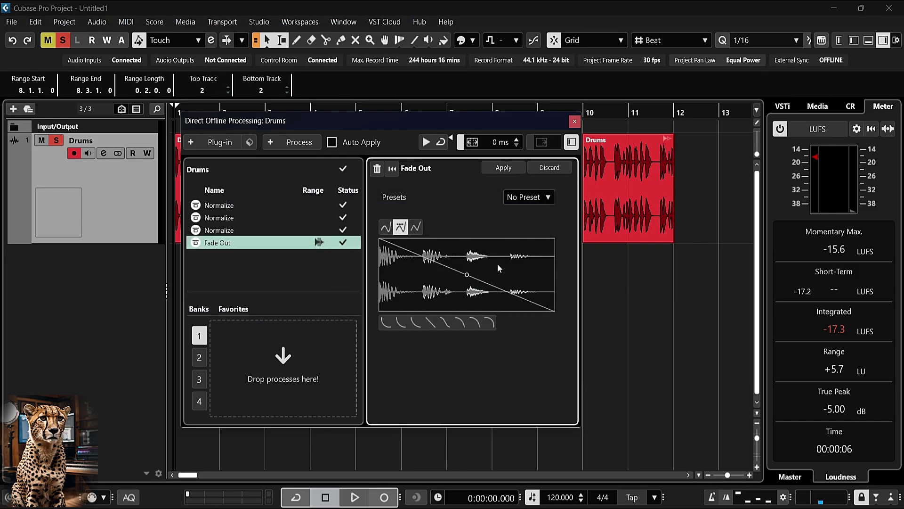
{"action": "left_click", "coordinate": [574, 122]}
{"action": "left_click", "coordinate": [530, 314]}
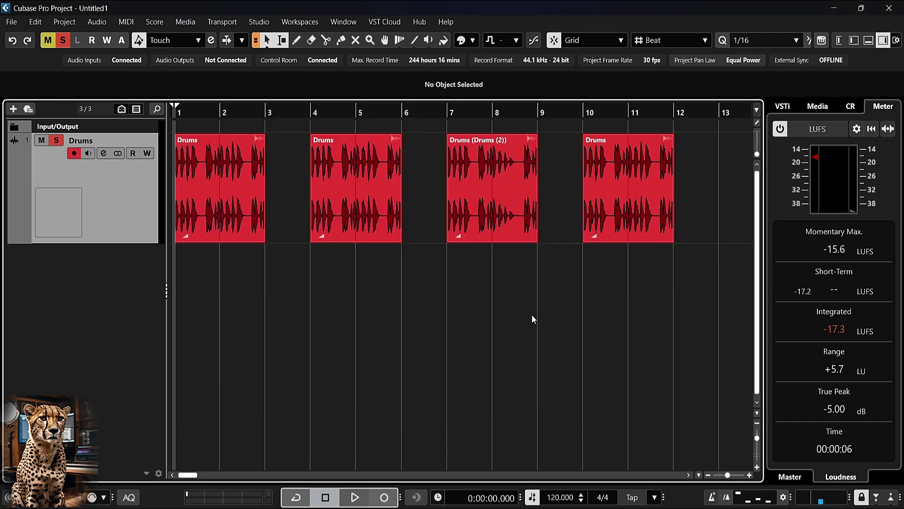
{"action": "left_click", "coordinate": [514, 239]}
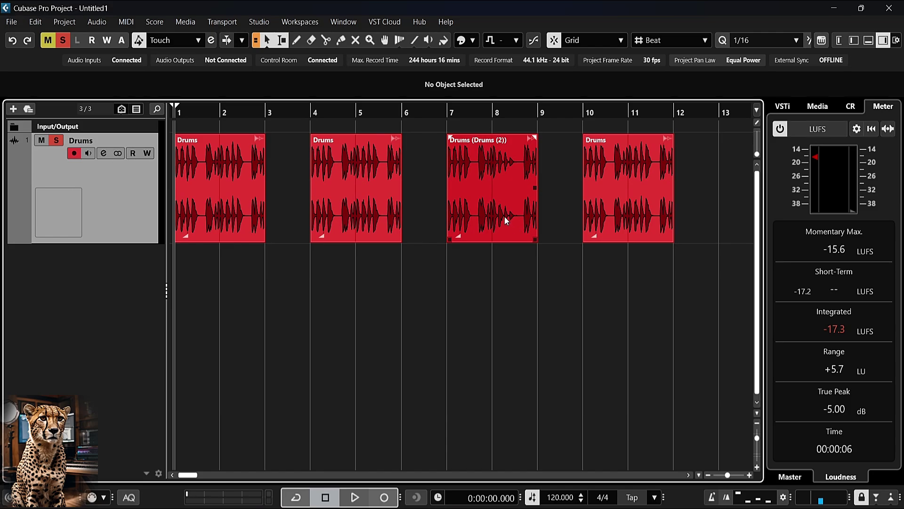
{"action": "left_click", "coordinate": [632, 238]}
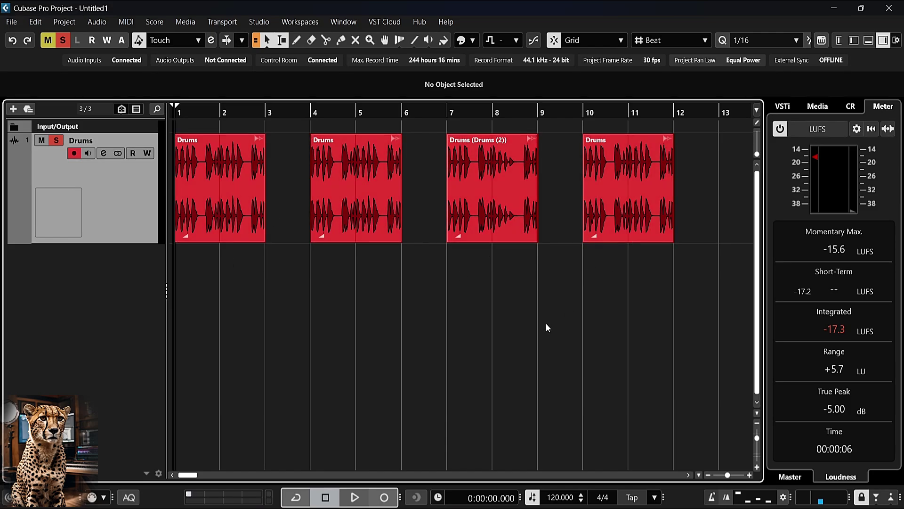
Fade out bar 8.1.1.0–8.3.1.0 in the third Drums event, choosing Continue so all events sharing the audio are processed.
{"action": "right_click", "coordinate": [499, 216]}
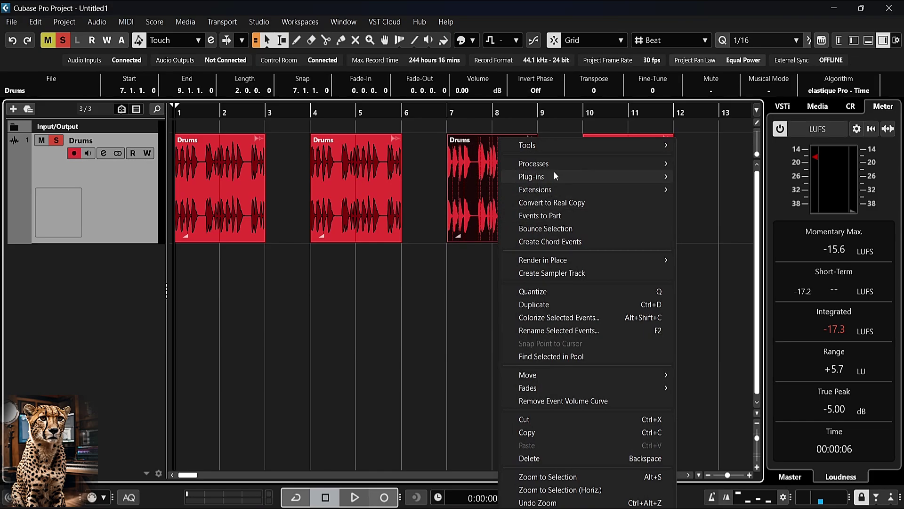
{"action": "left_click_drag", "start_coordinate": [494, 162], "coordinate": [510, 162]}
{"action": "right_click", "coordinate": [503, 166]}
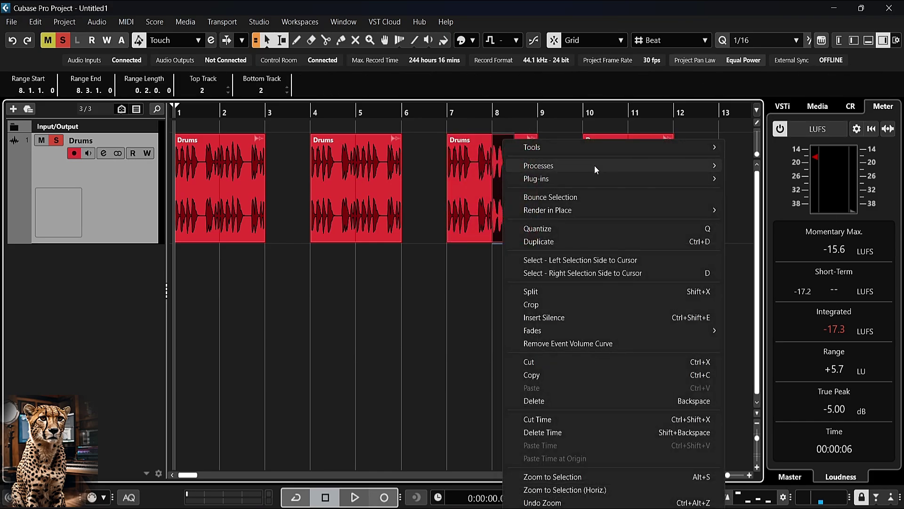
{"action": "mouse_move", "coordinate": [594, 165]}
{"action": "left_click", "coordinate": [775, 193]}
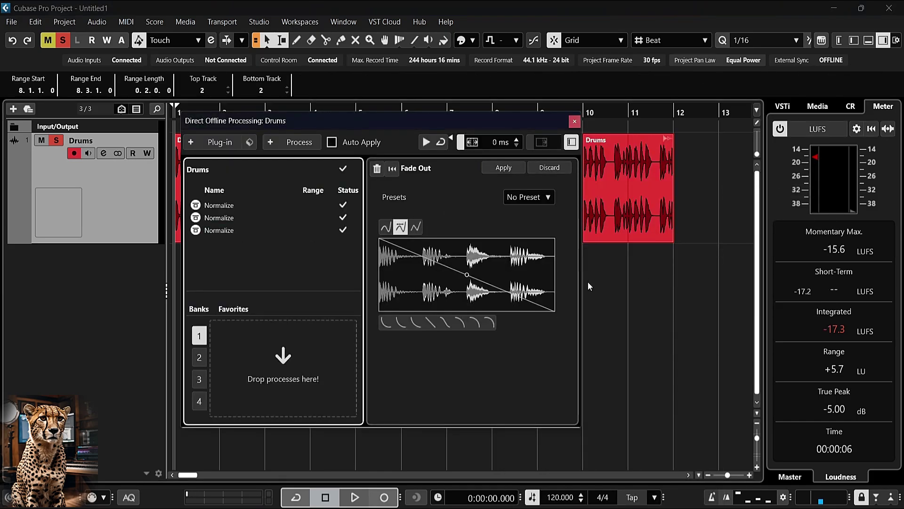
{"action": "left_click", "coordinate": [503, 166]}
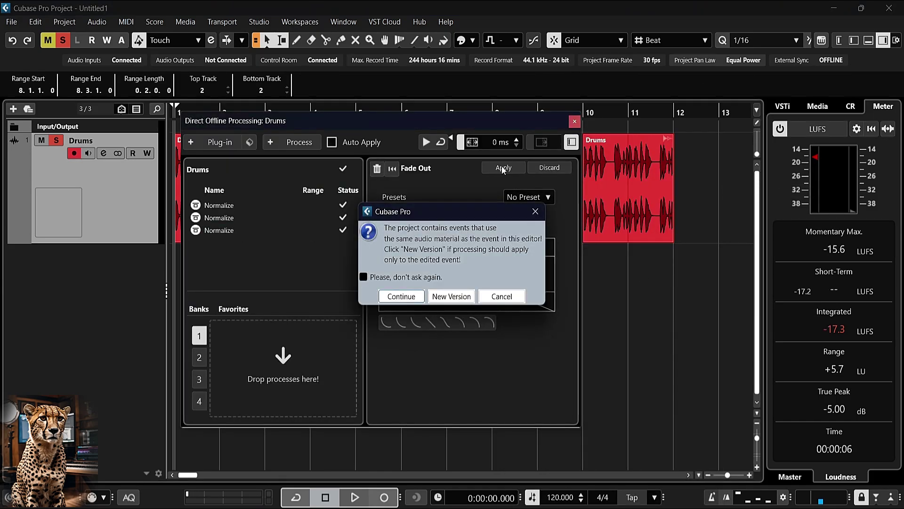
{"action": "left_click", "coordinate": [408, 302]}
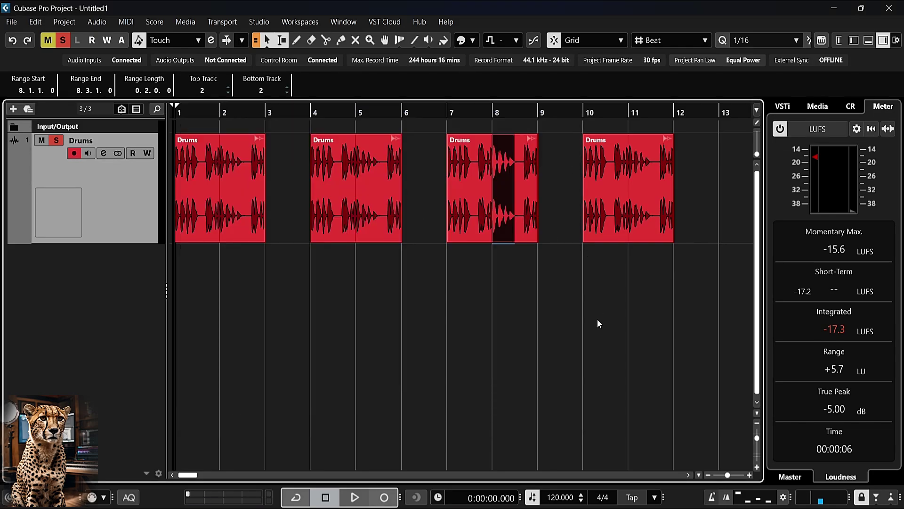
{"action": "left_click", "coordinate": [598, 322]}
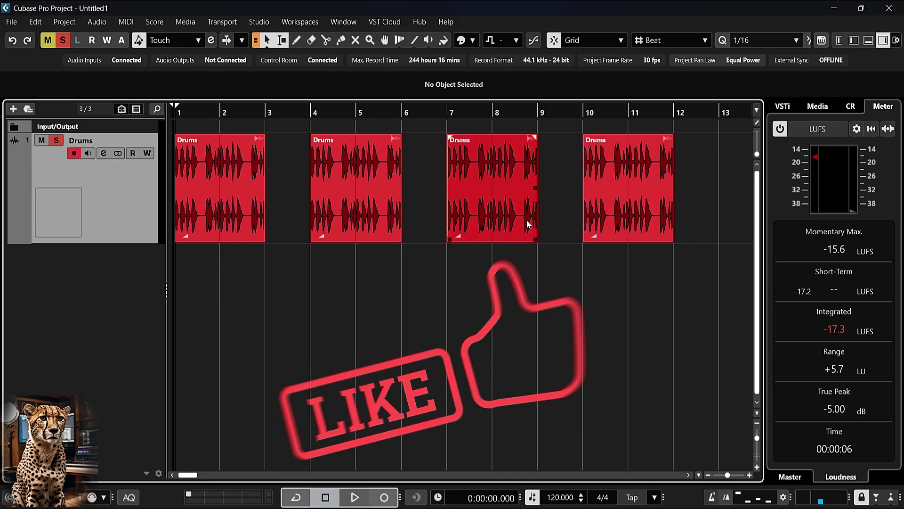
Fade out 8.1.1.0–8.3.1.0 in the third Drums event as a New Version, with "Please, don't ask again" enabled.
{"action": "left_click_drag", "start_coordinate": [515, 159], "coordinate": [498, 159]}
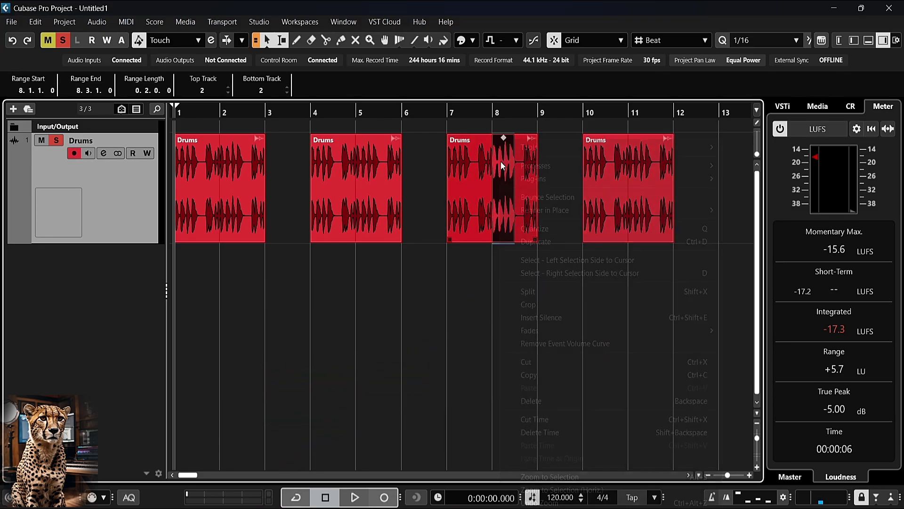
{"action": "right_click", "coordinate": [500, 162]}
{"action": "mouse_move", "coordinate": [673, 168]}
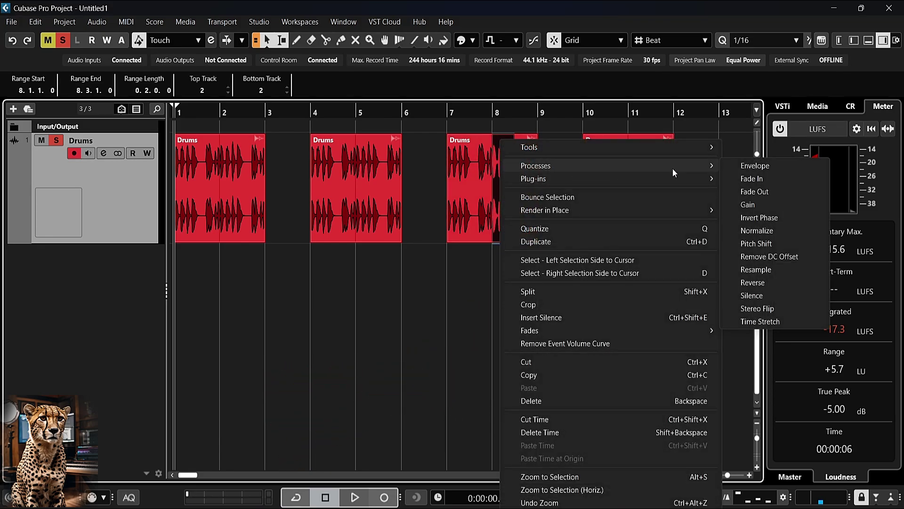
{"action": "left_click", "coordinate": [755, 191]}
{"action": "left_click", "coordinate": [504, 169]}
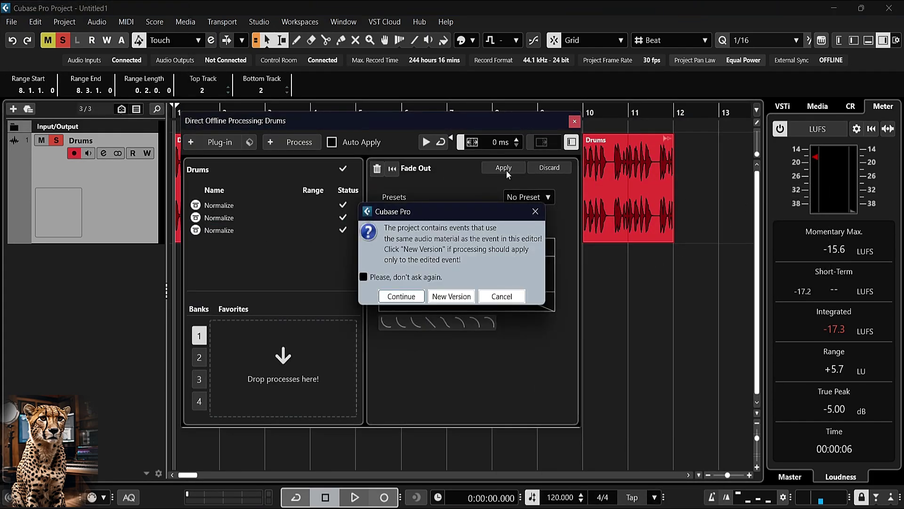
{"action": "left_click", "coordinate": [417, 281]}
{"action": "left_click", "coordinate": [451, 296]}
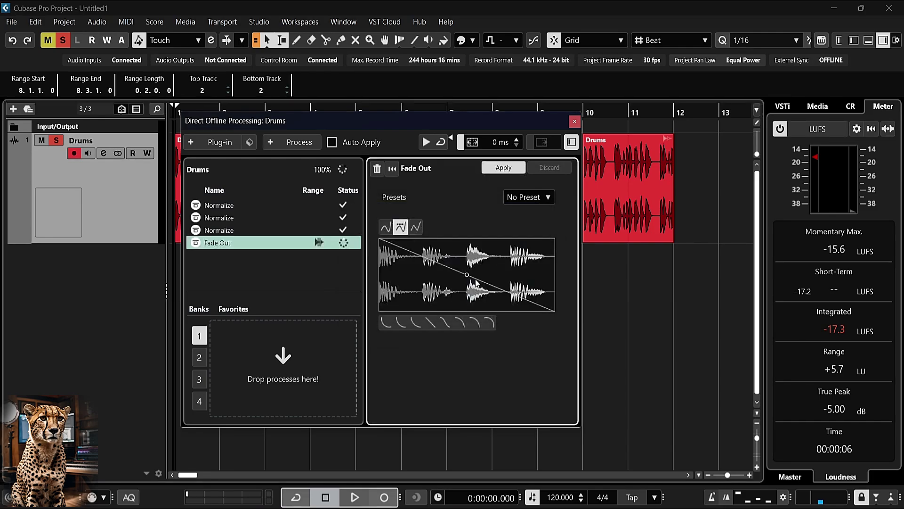
{"action": "left_click", "coordinate": [574, 121]}
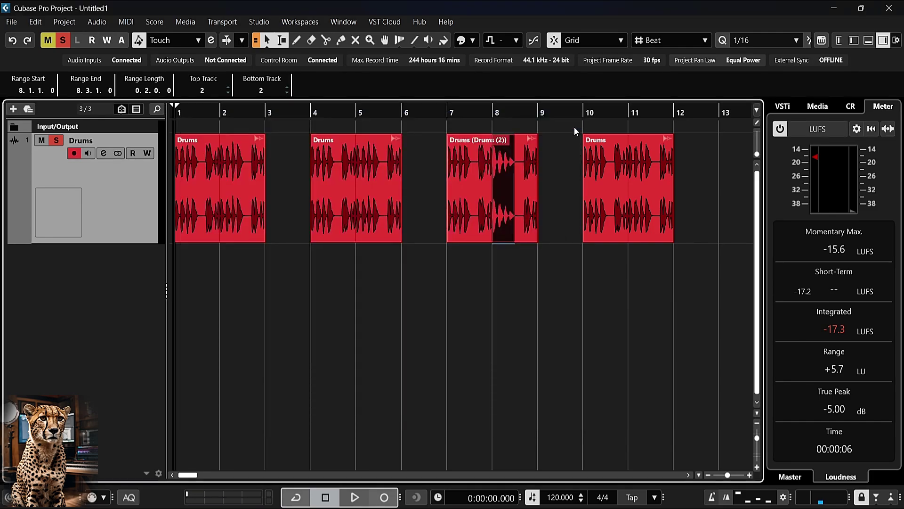
Apply a Fade Out process to the entire fourth Drums event, and undo the fade-outs on the third and fourth events.
{"action": "left_click", "coordinate": [652, 213]}
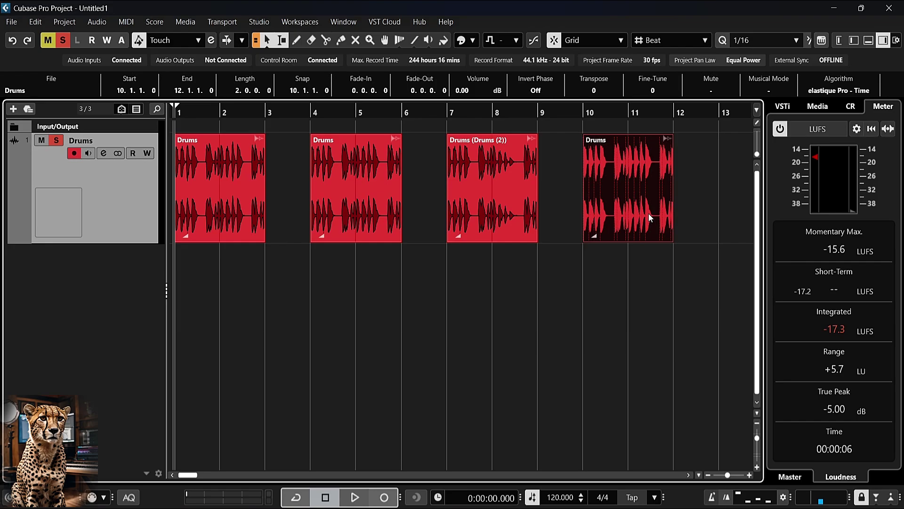
{"action": "right_click", "coordinate": [649, 213]}
{"action": "mouse_move", "coordinate": [698, 166]}
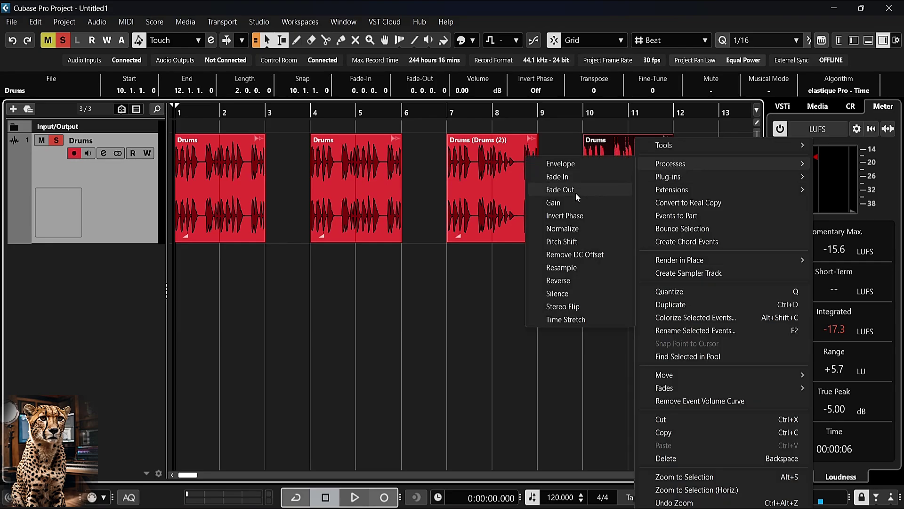
{"action": "left_click", "coordinate": [575, 190]}
{"action": "left_click", "coordinate": [501, 168]}
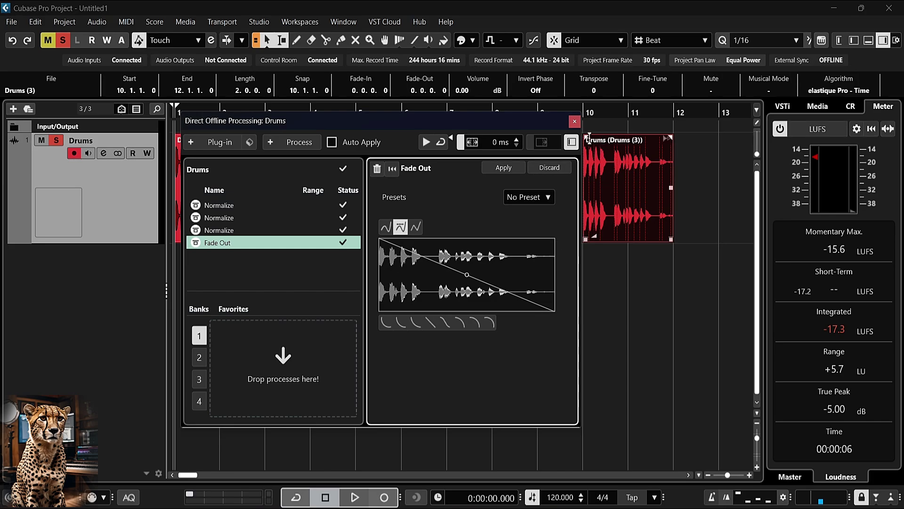
{"action": "left_click", "coordinate": [575, 121]}
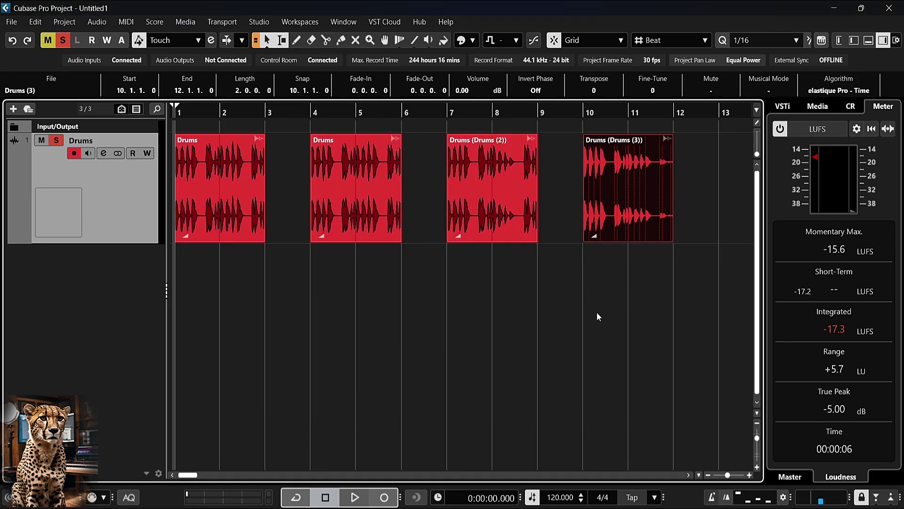
{"action": "key", "text": "ctrl+z"}
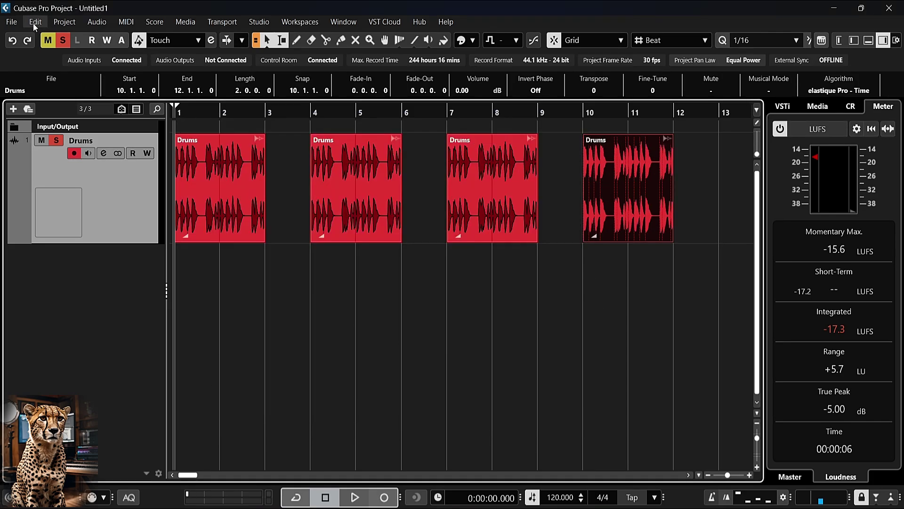
Set the Editing-Audio preference On Processing Shared Clips to Open Options Dialog and save the preferences.
{"action": "left_click", "coordinate": [35, 22]}
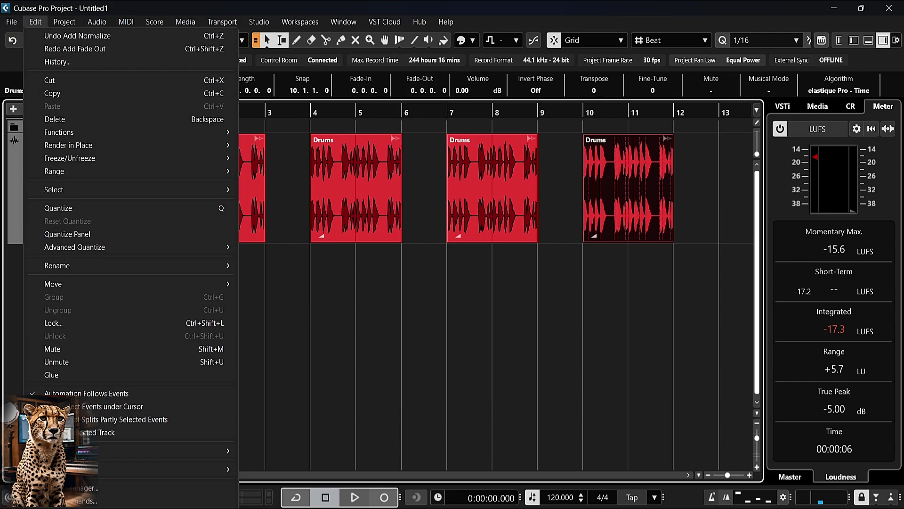
{"action": "left_click", "coordinate": [66, 507]}
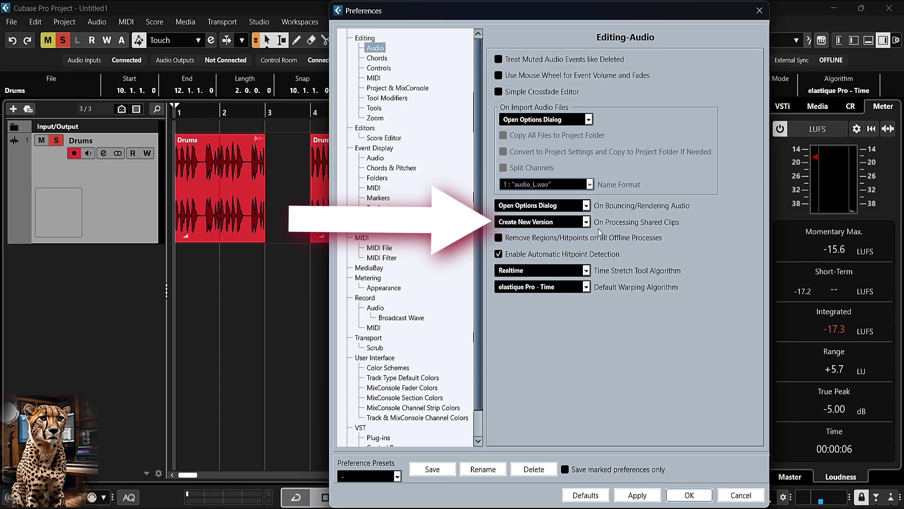
{"action": "left_click", "coordinate": [586, 222]}
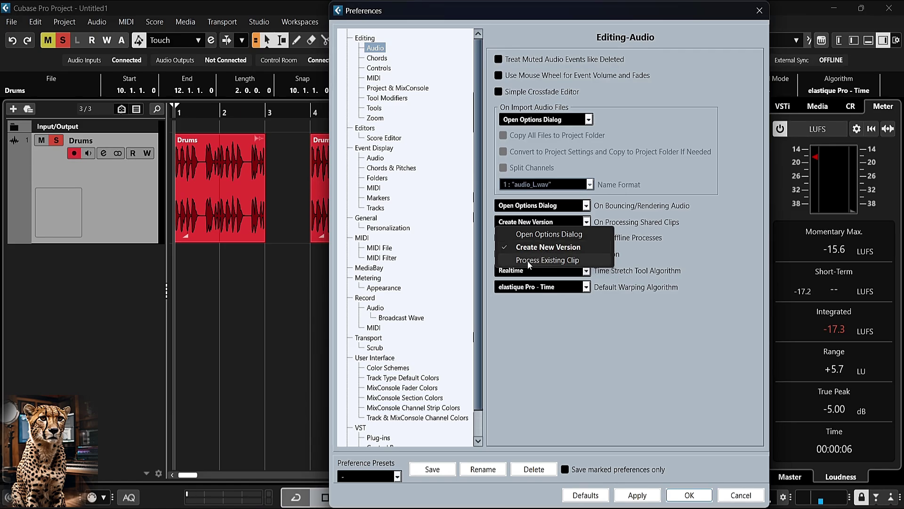
{"action": "left_click", "coordinate": [539, 234]}
{"action": "left_click", "coordinate": [637, 495]}
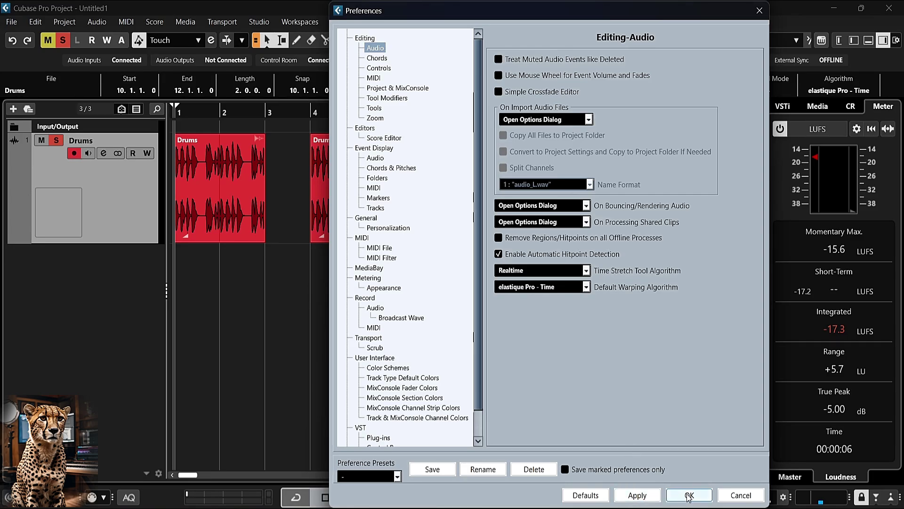
{"action": "left_click", "coordinate": [687, 494]}
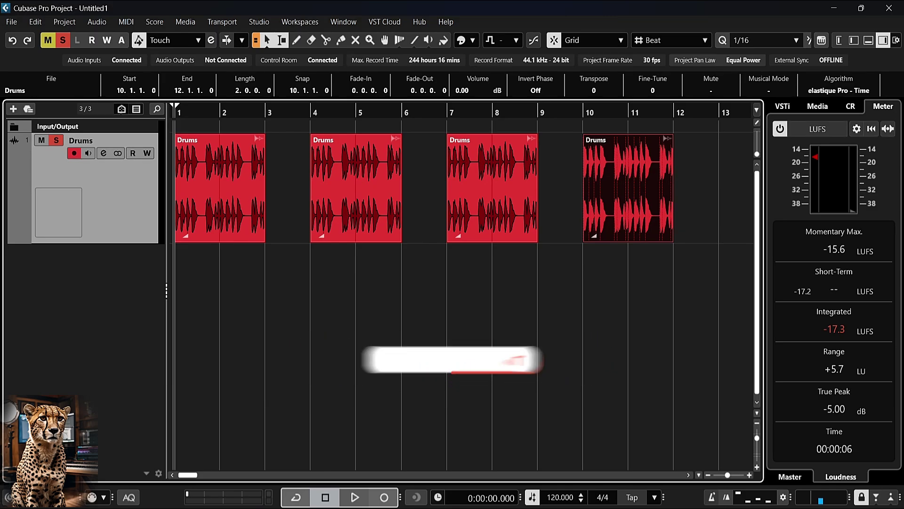
Fade out the range 8.1.1.0–8.3.1.0 of the third Drums event with offline processing, creating a New Version for that event only.
{"action": "left_click", "coordinate": [519, 254]}
{"action": "left_click", "coordinate": [515, 159]}
{"action": "left_click_drag", "start_coordinate": [510, 159], "coordinate": [497, 160]}
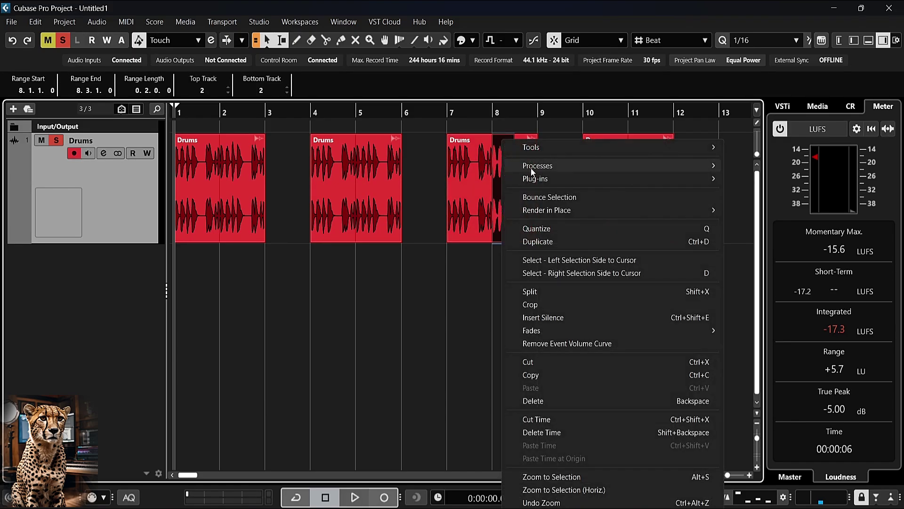
{"action": "mouse_move", "coordinate": [530, 168]}
{"action": "left_click", "coordinate": [776, 192]}
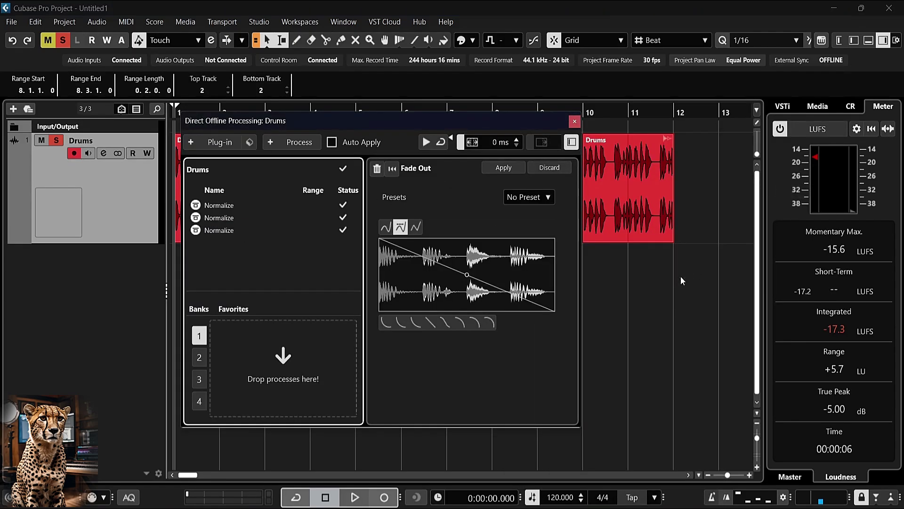
{"action": "left_click", "coordinate": [524, 167]}
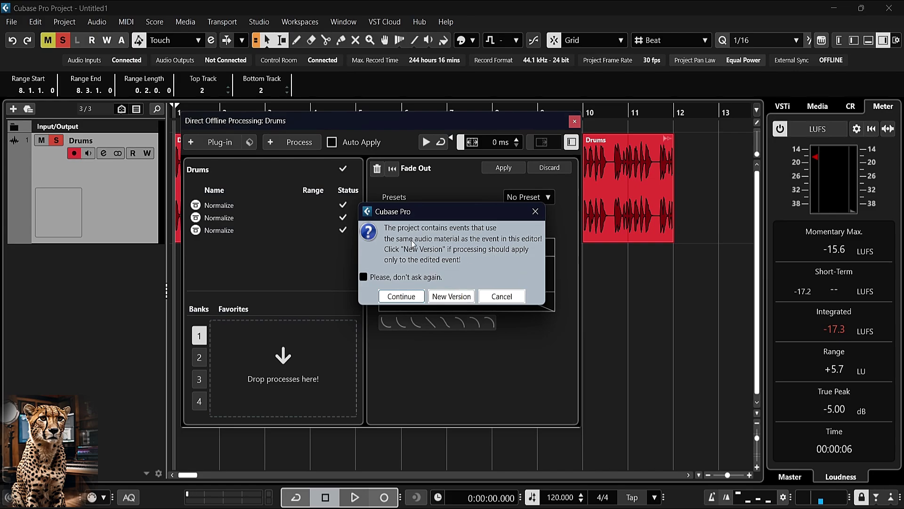
{"action": "left_click", "coordinate": [451, 296]}
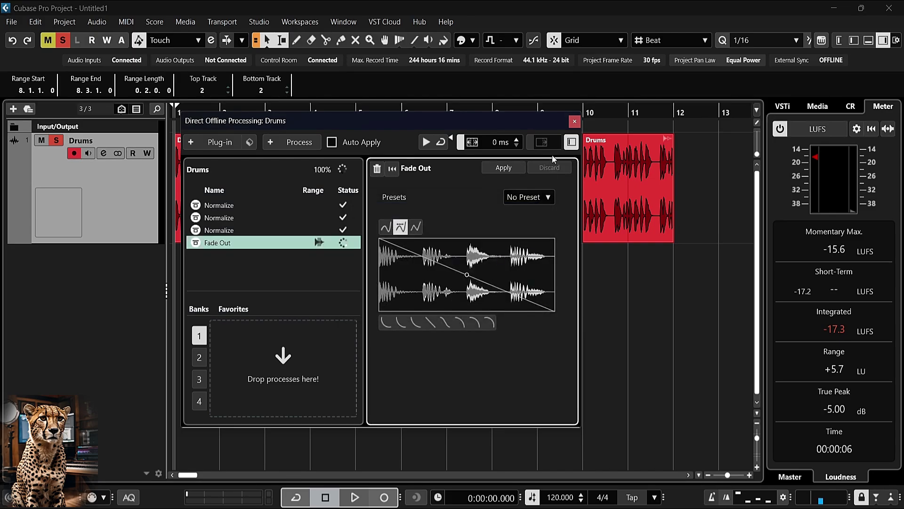
{"action": "left_click", "coordinate": [575, 122]}
{"action": "left_click", "coordinate": [625, 379]}
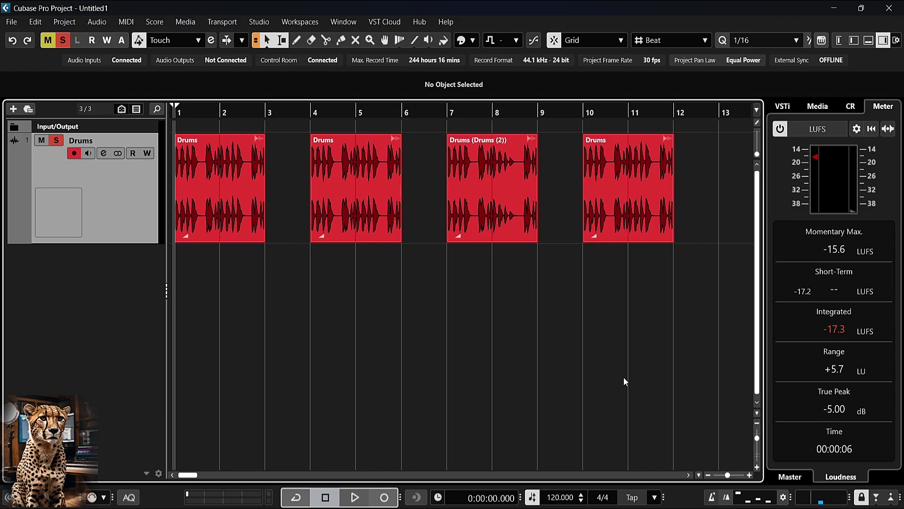